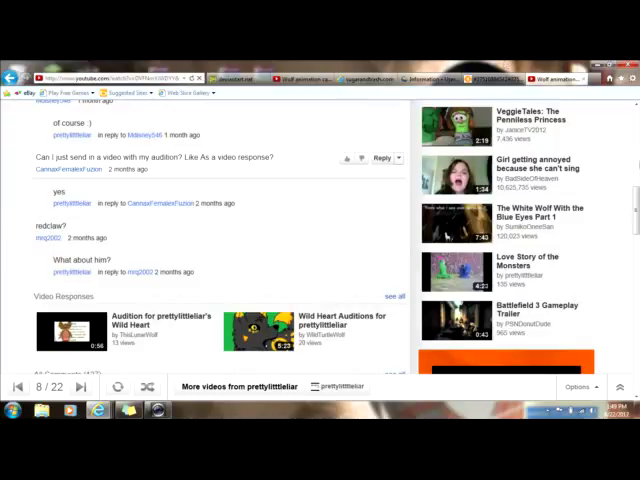
{"action": "scroll", "coordinate": [447, 235], "scroll_direction": "up", "scroll_amount": 2}
{"action": "scroll", "coordinate": [447, 235], "scroll_direction": "up", "scroll_amount": 2}
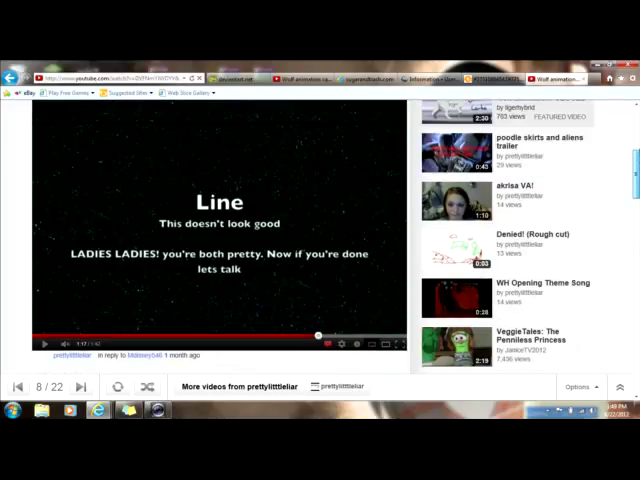
{"action": "scroll", "coordinate": [447, 235], "scroll_direction": "up", "scroll_amount": 1}
{"action": "scroll", "coordinate": [447, 235], "scroll_direction": "up", "scroll_amount": 1}
{"action": "scroll", "coordinate": [627, 240], "scroll_direction": "down", "scroll_amount": 1}
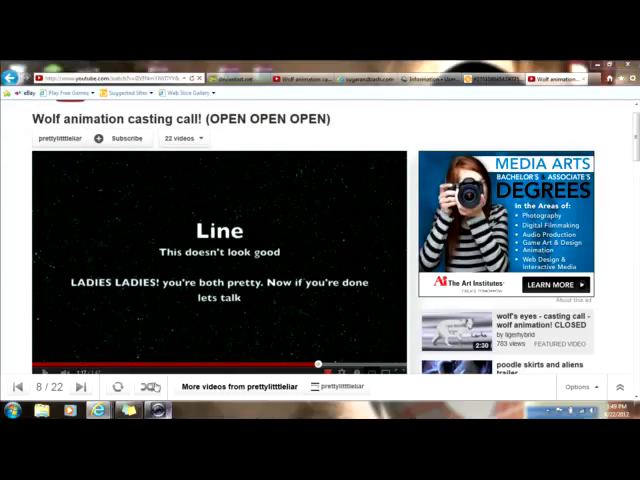
Show the video title above the player paused on the 'LADIES LADIES' Line card.
{"action": "left_click", "coordinate": [158, 409]}
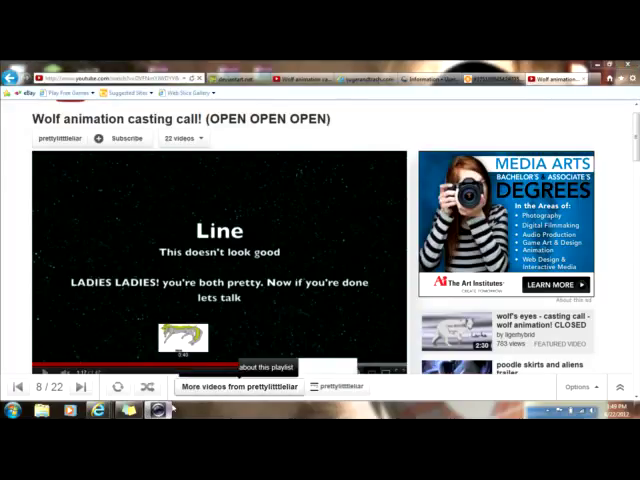
Restore Dell Webcam Central's Record Videos window, with its recording timer still running.
{"action": "left_click", "coordinate": [158, 409]}
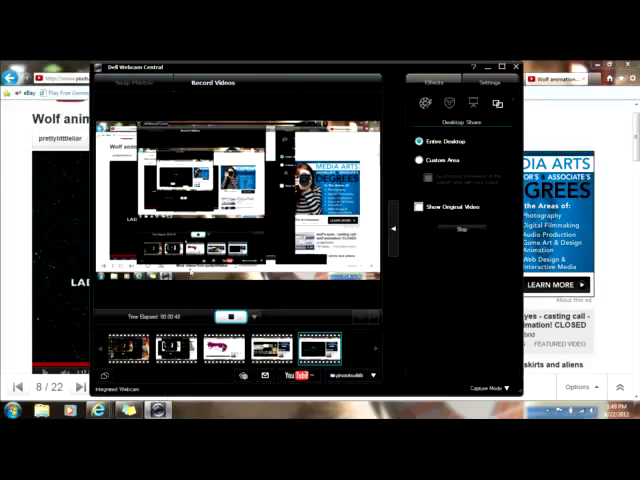